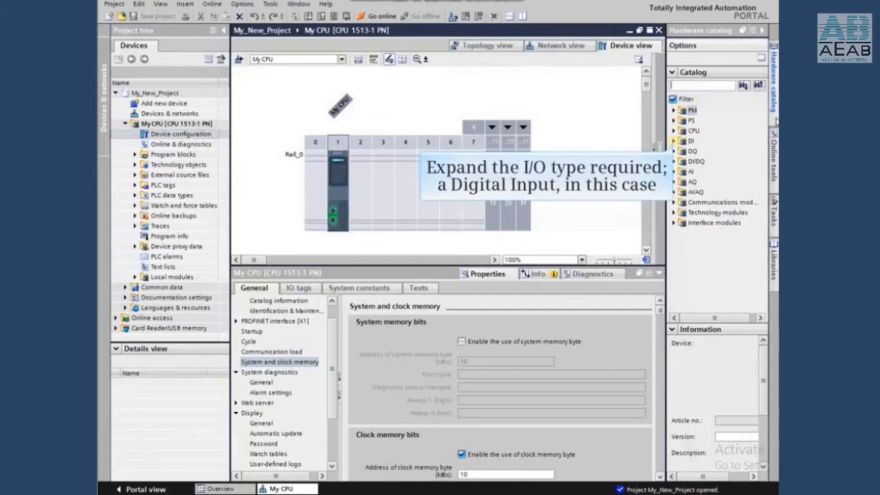
Insert the DI 32x24VDC HF digital input module, part number 6ES7 521-1BL00-0AB0, into rack slot 2.
click(677, 141)
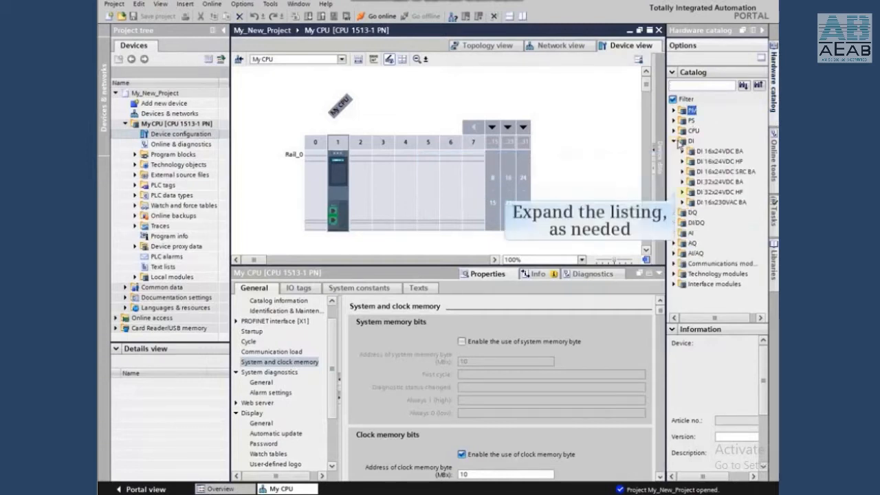
click(683, 193)
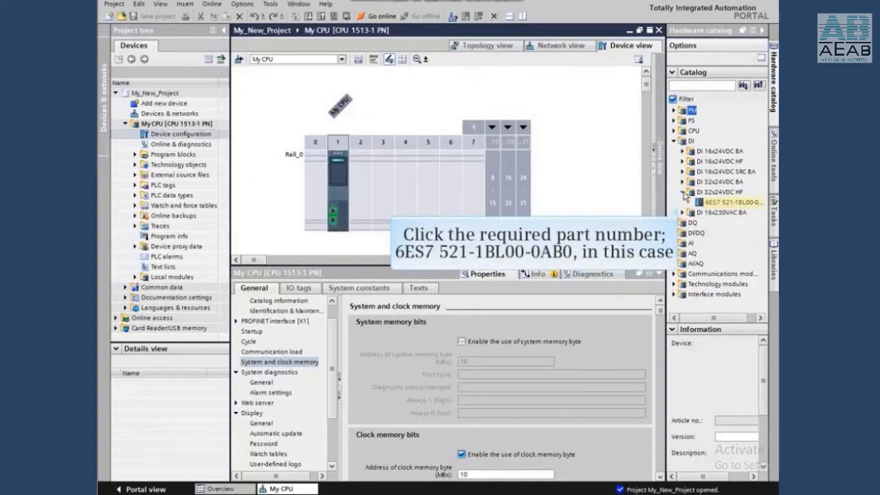
click(711, 202)
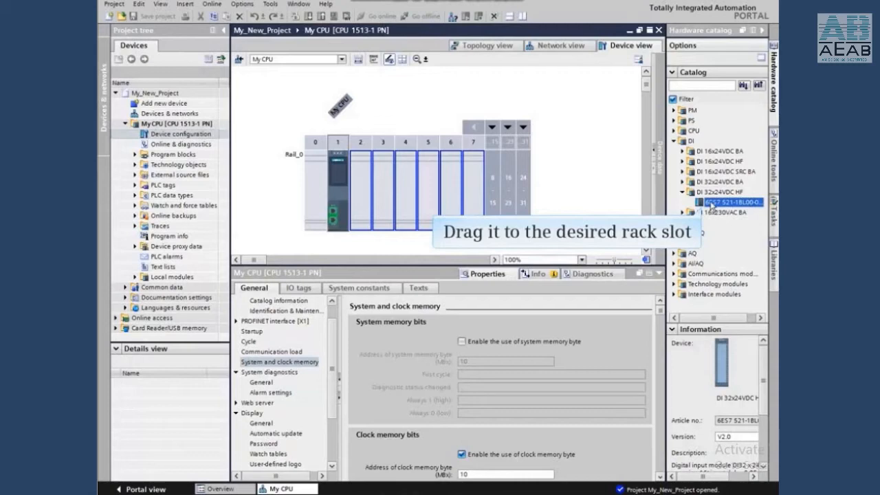
drag(712, 207, 365, 196)
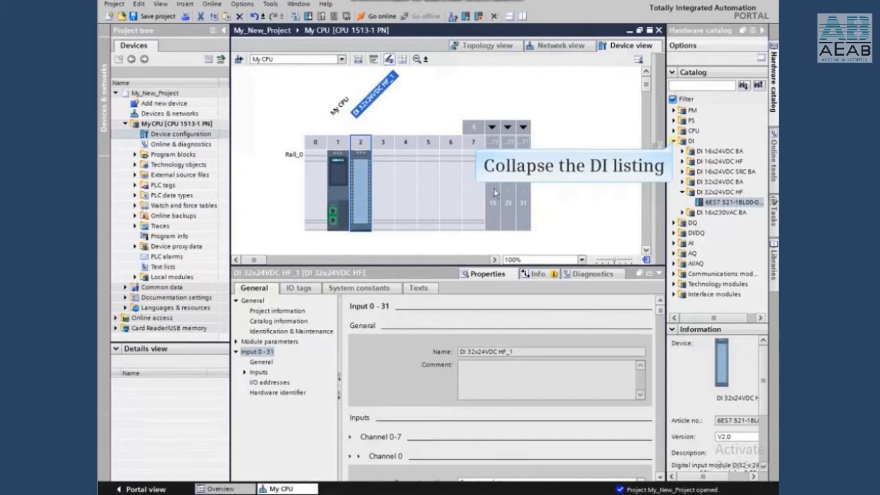
click(674, 140)
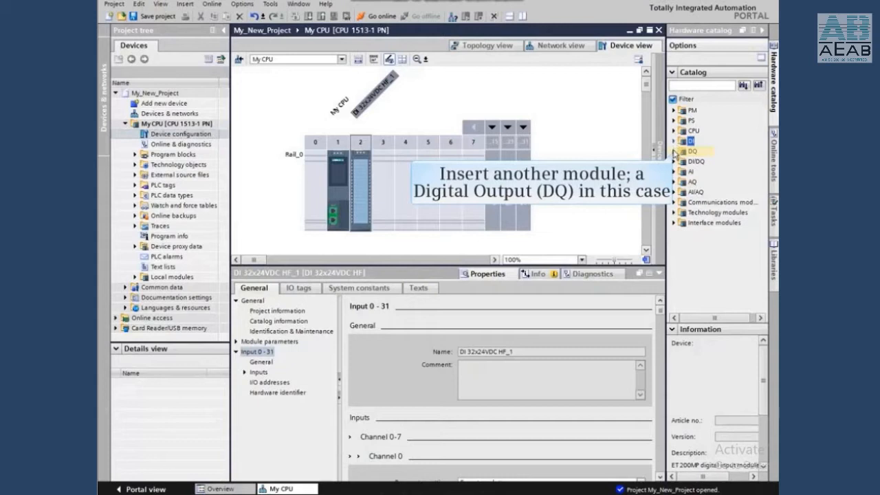
Insert a DQ 32x24VDC/0.5A ST digital output module from the hardware catalog into rack slot 3.
click(674, 152)
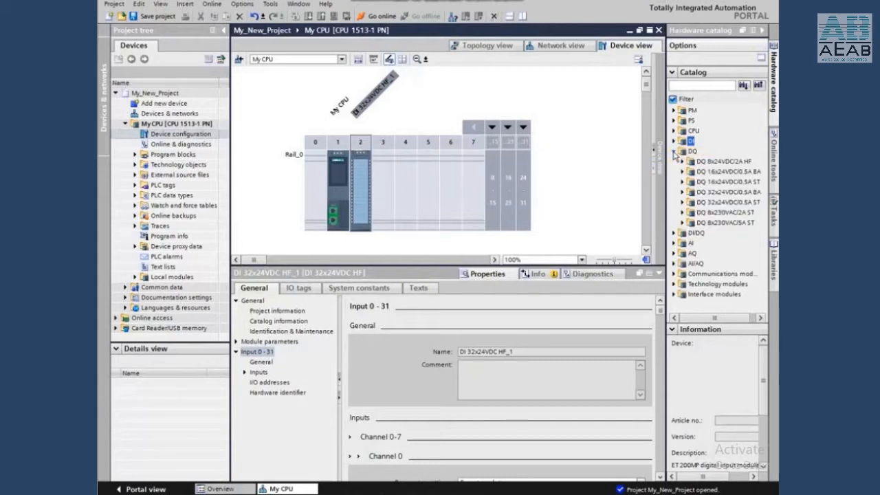
click(714, 195)
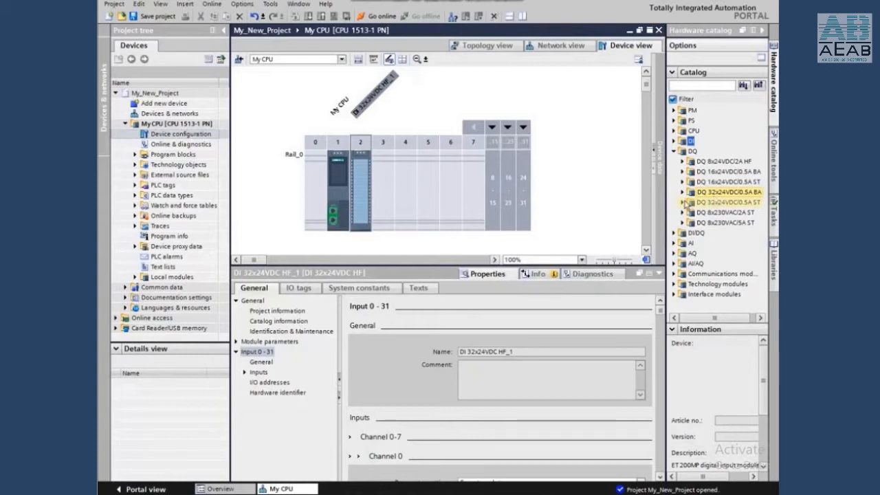
click(683, 202)
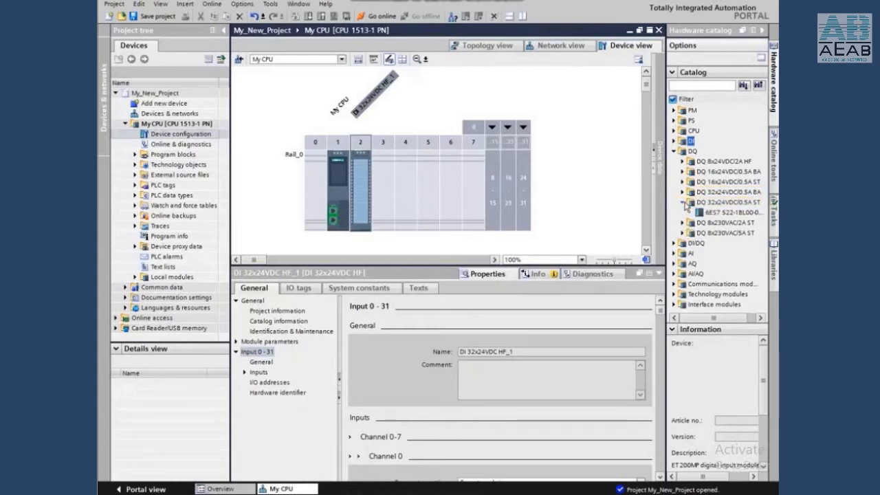
double_click(712, 213)
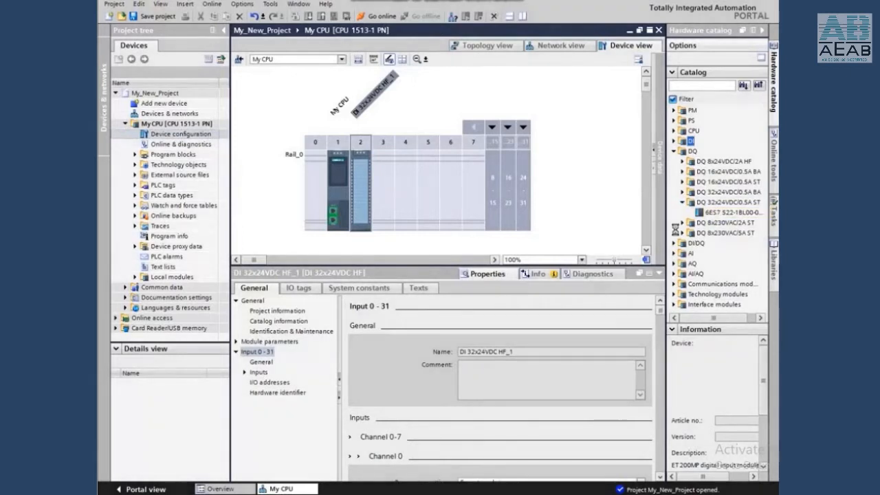
drag(675, 229, 390, 181)
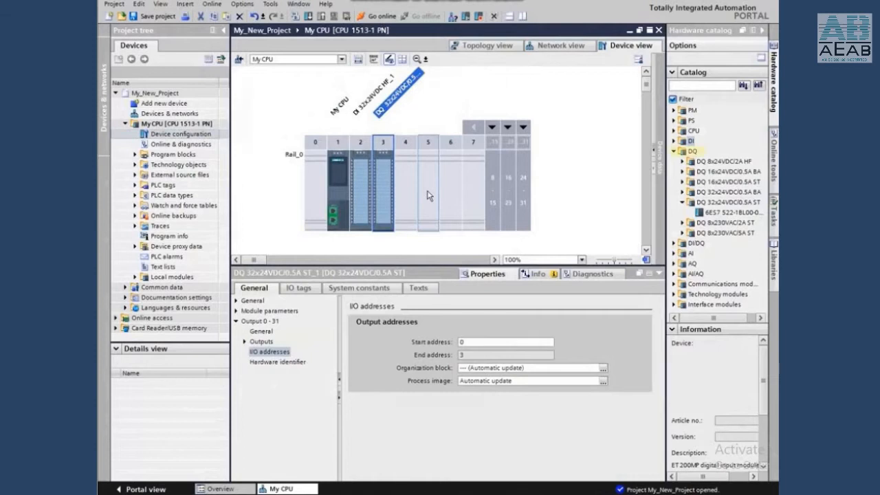
click(673, 151)
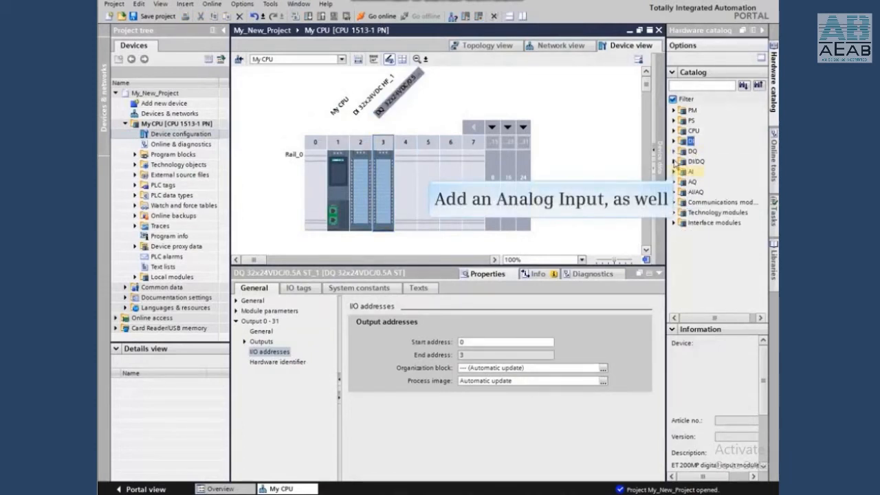
Insert an AI 8xU/I/RTD/TC ST analog input module from the hardware catalog into rack slot 4.
click(674, 171)
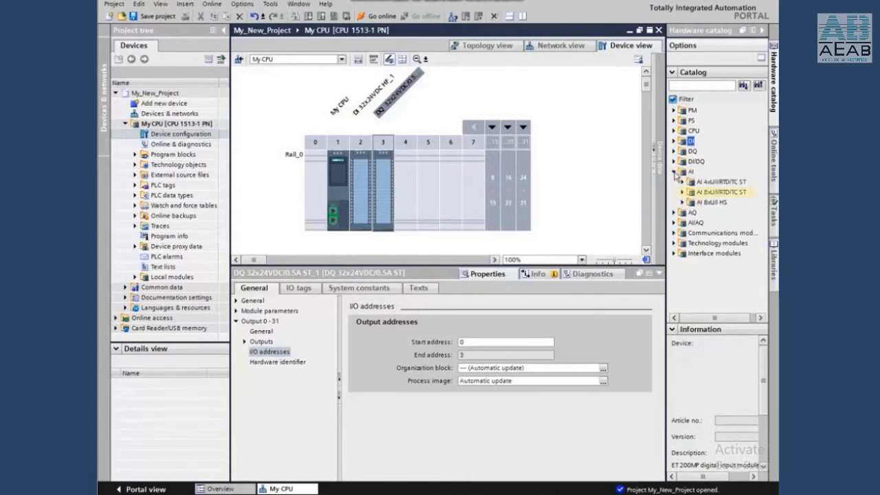
click(684, 193)
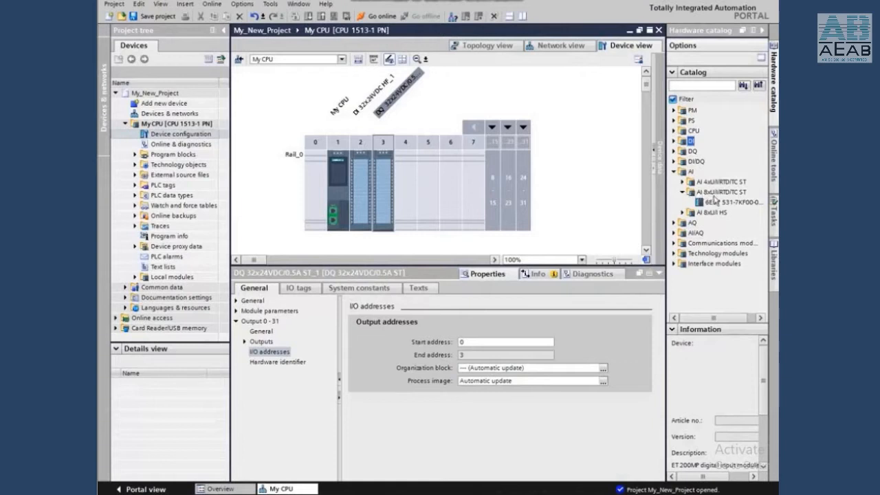
drag(716, 202, 412, 176)
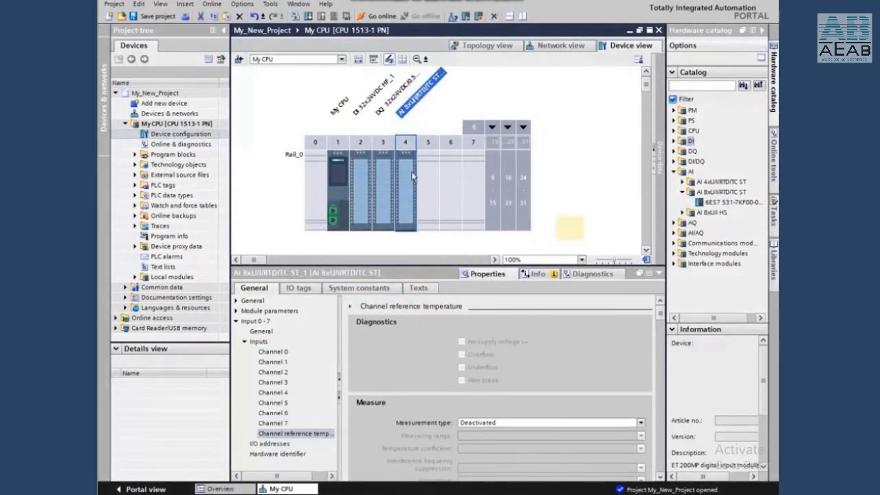
click(567, 226)
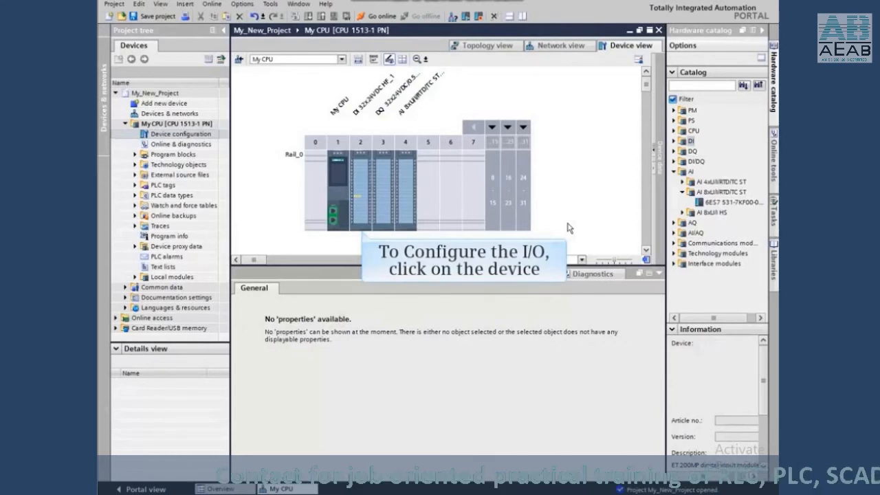
Set the input start address of the digital input module in slot 2 to 20.
click(360, 201)
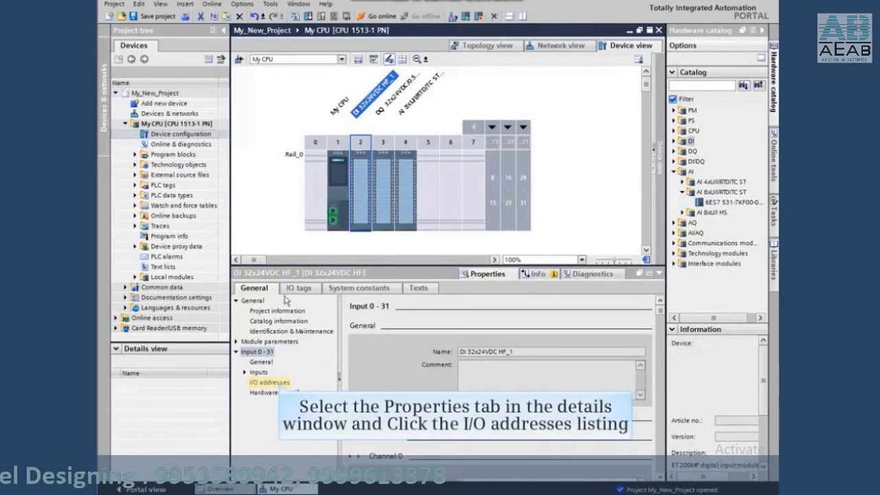
click(269, 382)
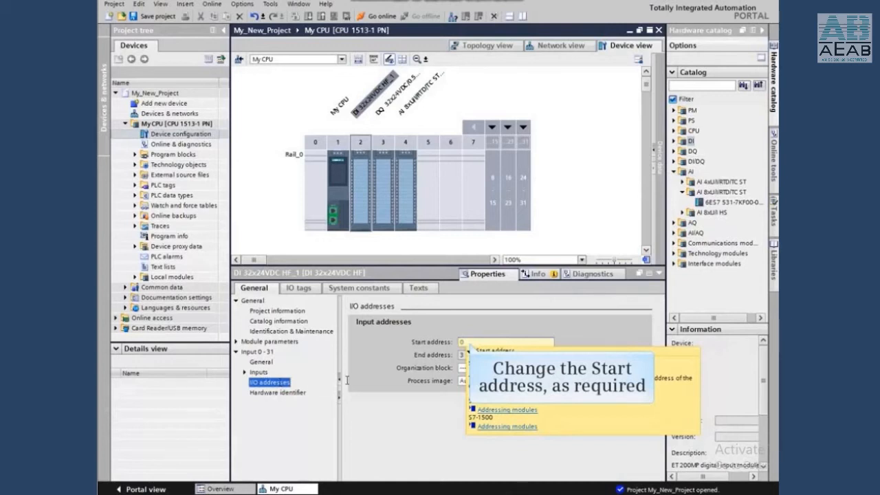
click(460, 342)
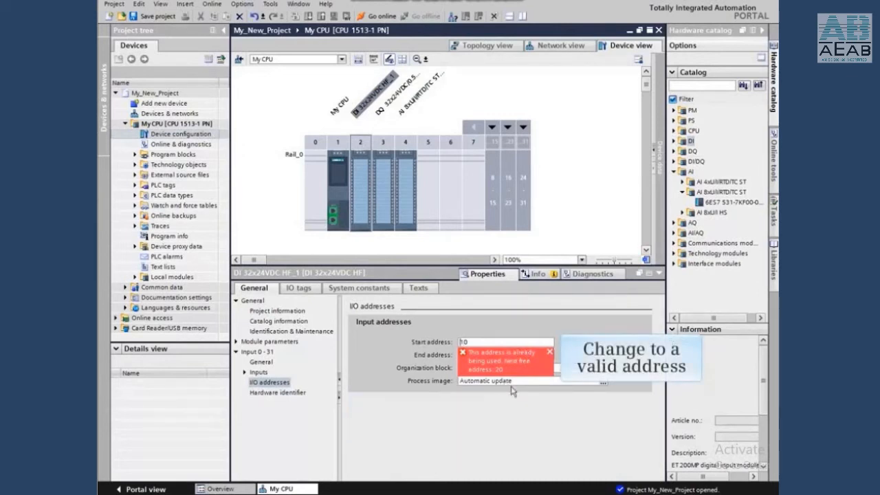
key(Delete)
text(2)
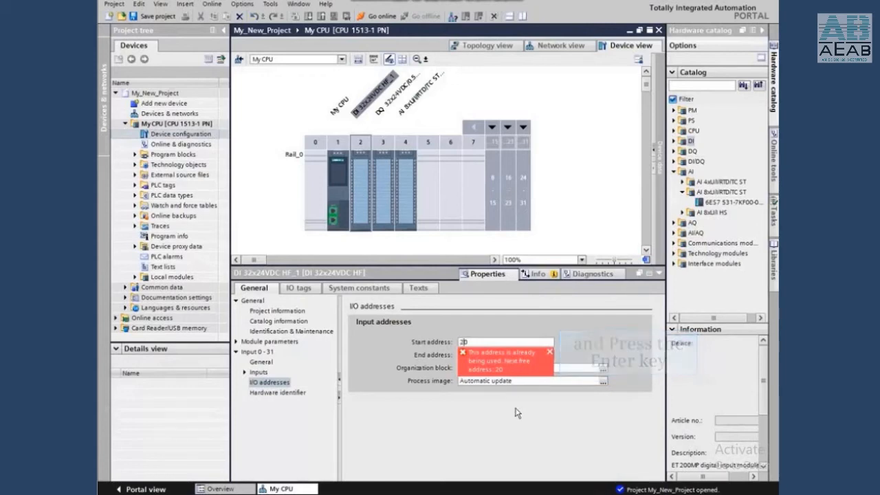
key(Return)
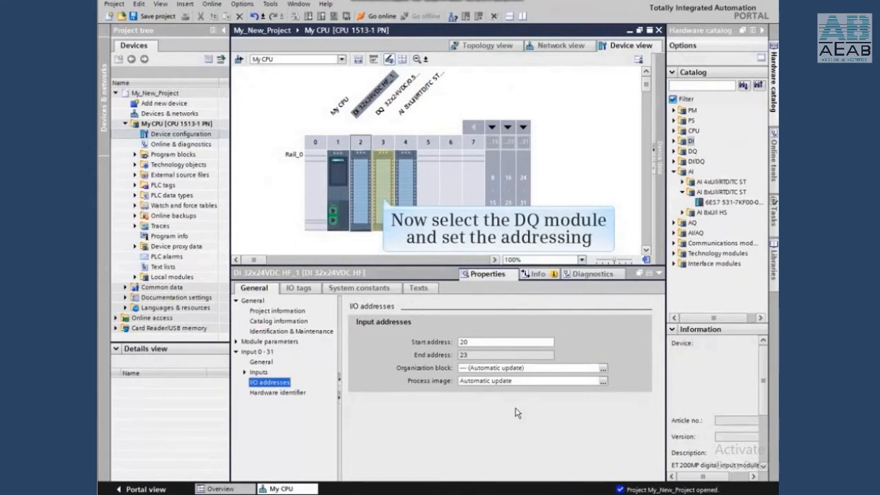
Set the output start address of the digital output module in slot 3 to 20.
click(383, 198)
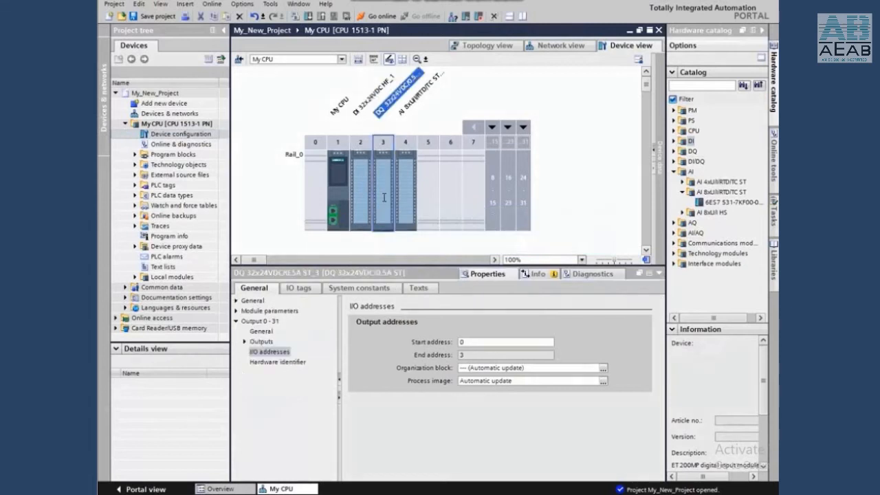
click(461, 343)
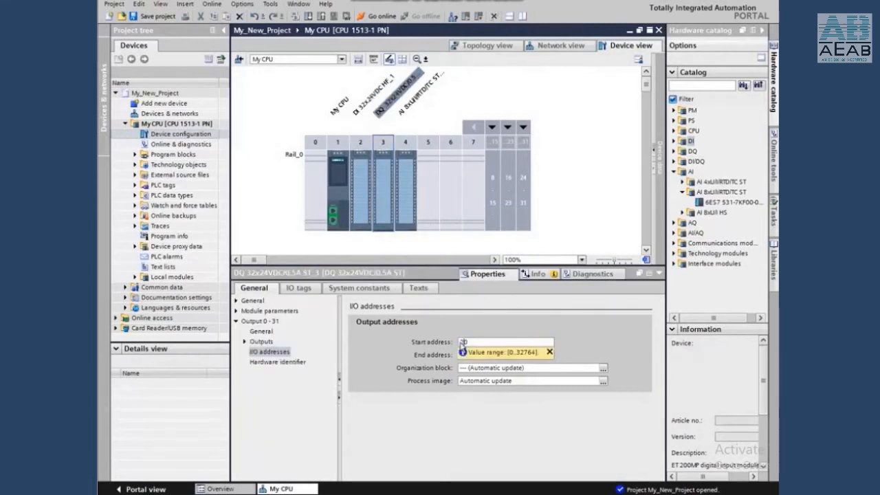
click(583, 399)
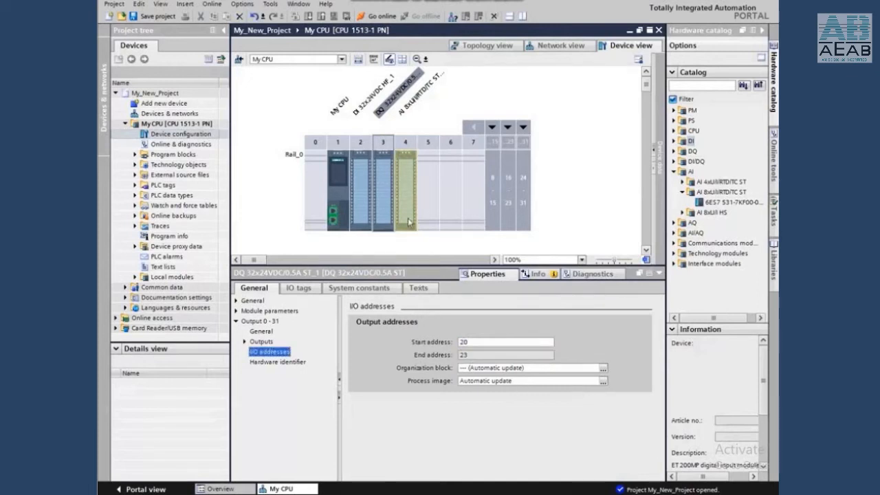
Configure Channel 0 of the analog input module in slot 4 with measurement type Voltage and measuring range +/- 10V.
click(407, 192)
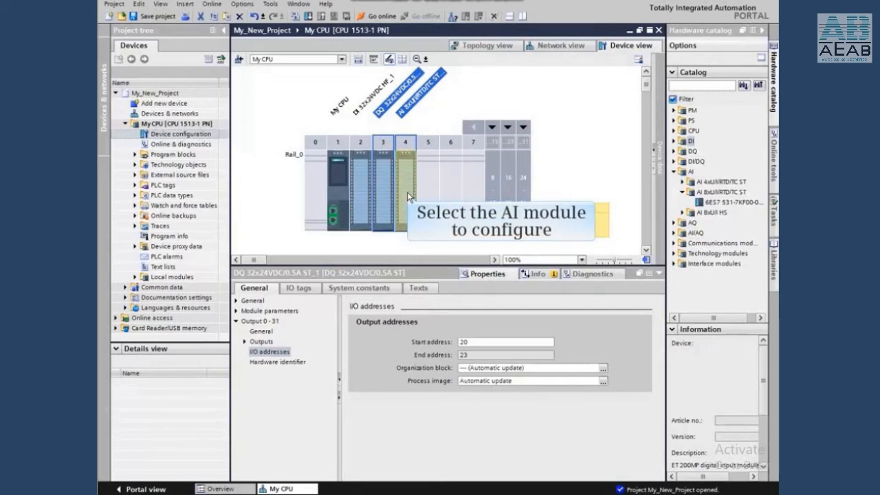
click(406, 192)
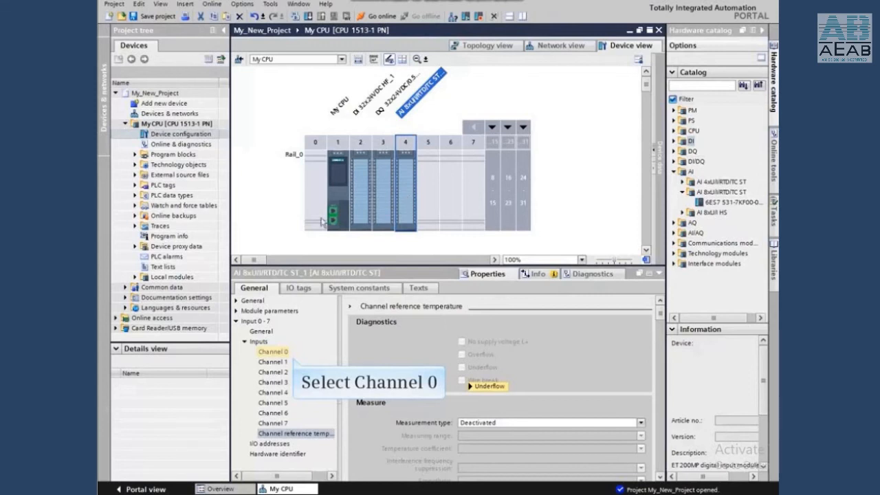
click(273, 352)
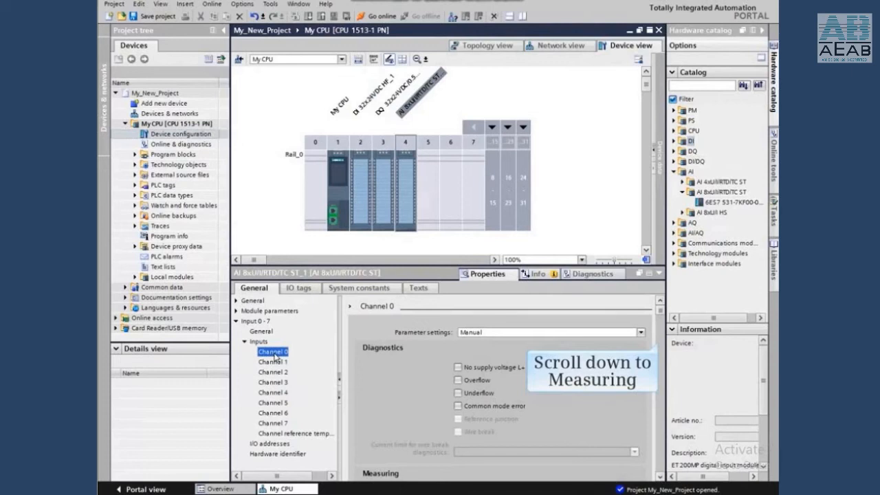
drag(664, 316, 669, 352)
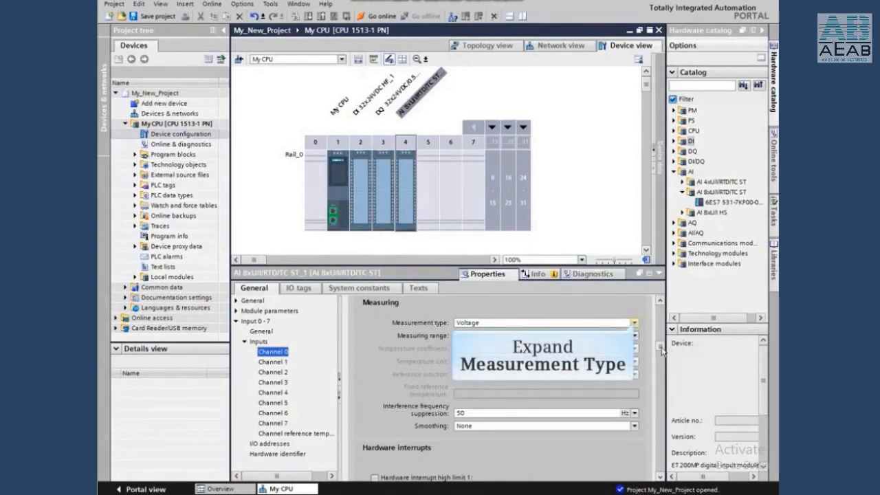
click(635, 323)
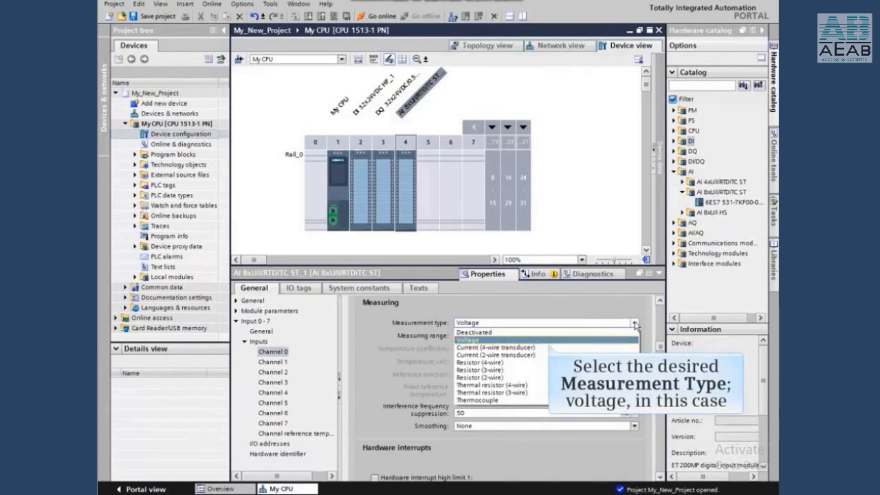
click(472, 340)
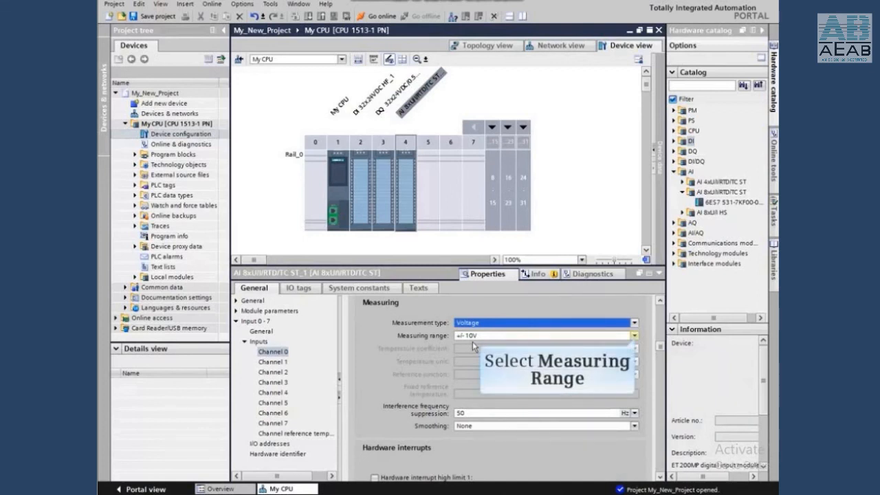
click(635, 337)
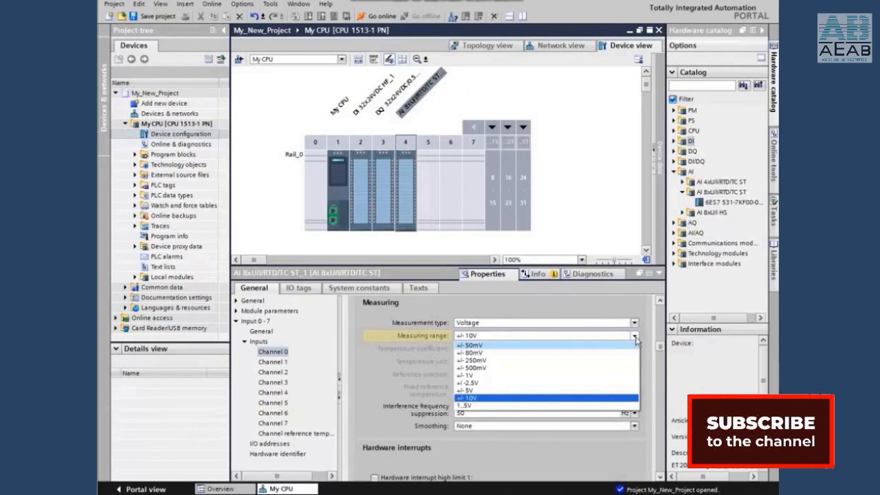
click(389, 334)
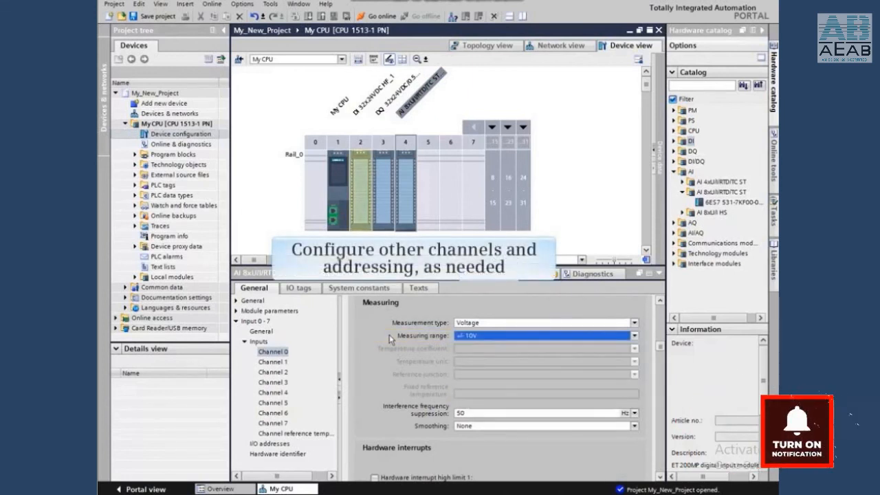